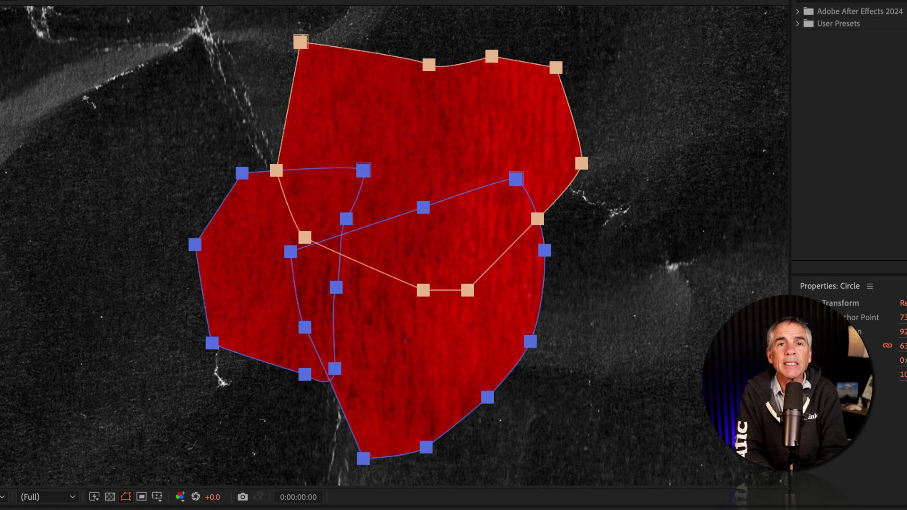
Select the red Circle layer above the crumpled-paper BG layer in the Timeline.
left_click(5, 486)
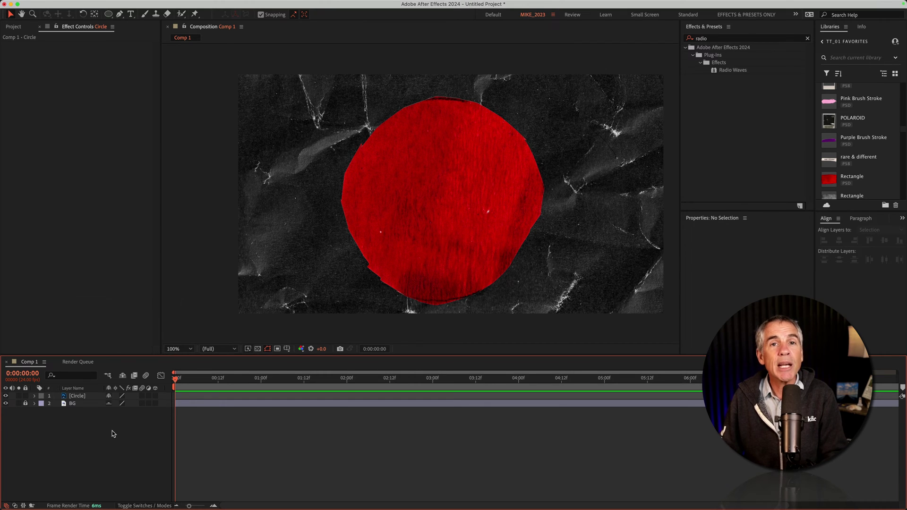
left_click(83, 396)
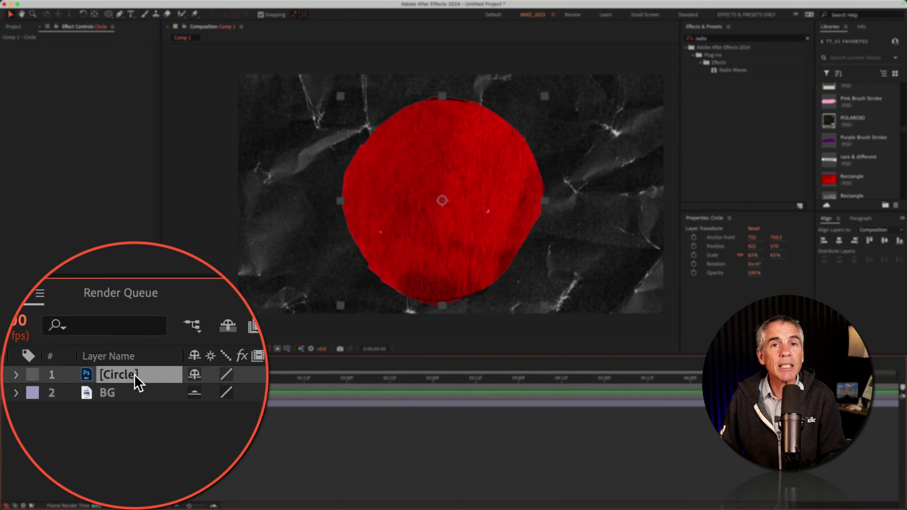
With the Pen Tool, draw the first closed irregular mask over the circle.
left_click(119, 14)
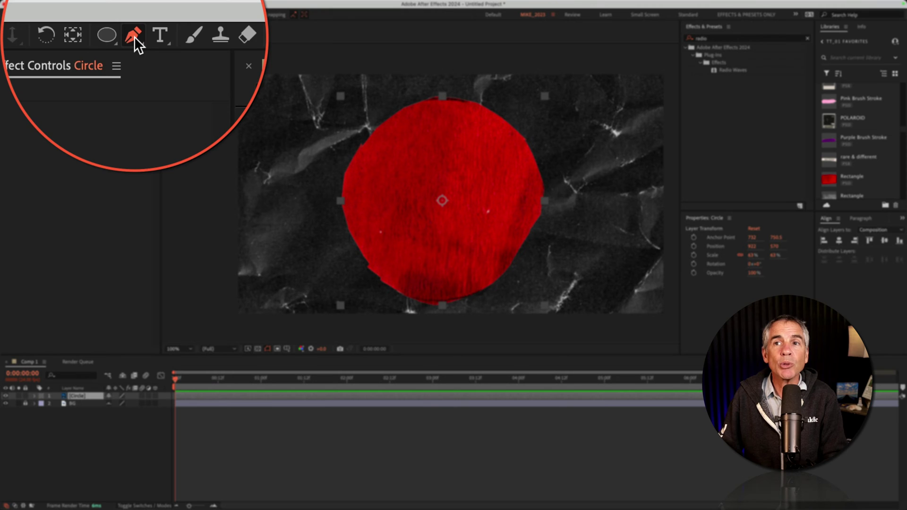
left_click(134, 36)
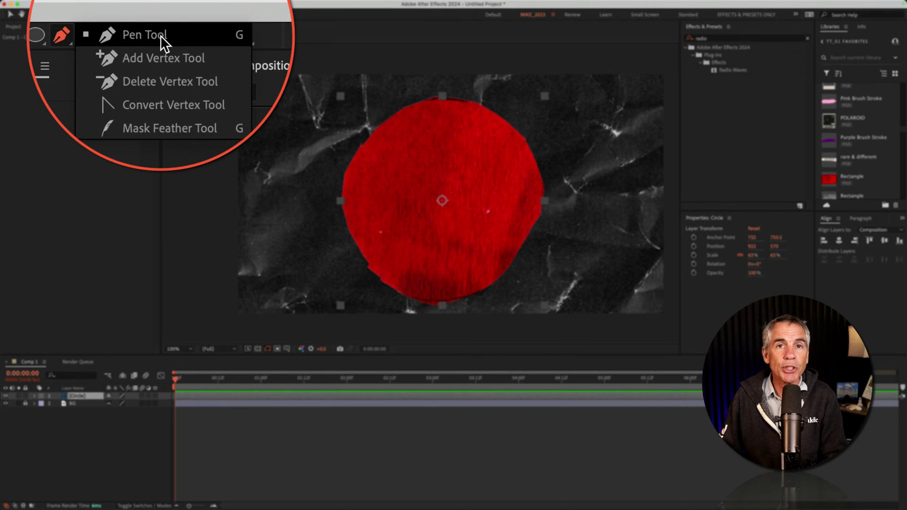
left_click(159, 18)
left_click(319, 230)
left_click(381, 263)
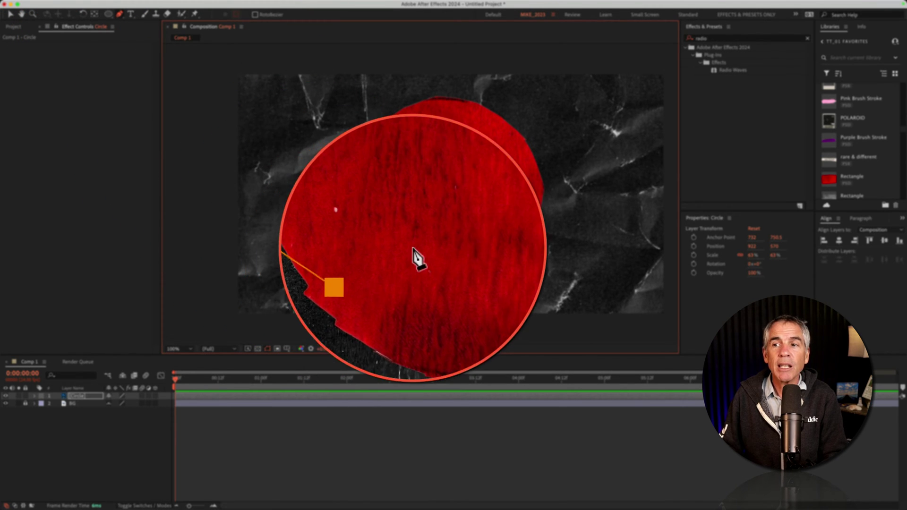
left_click(413, 247)
left_click(426, 212)
left_click(428, 169)
left_click(410, 140)
left_click_drag(368, 127, 335, 137)
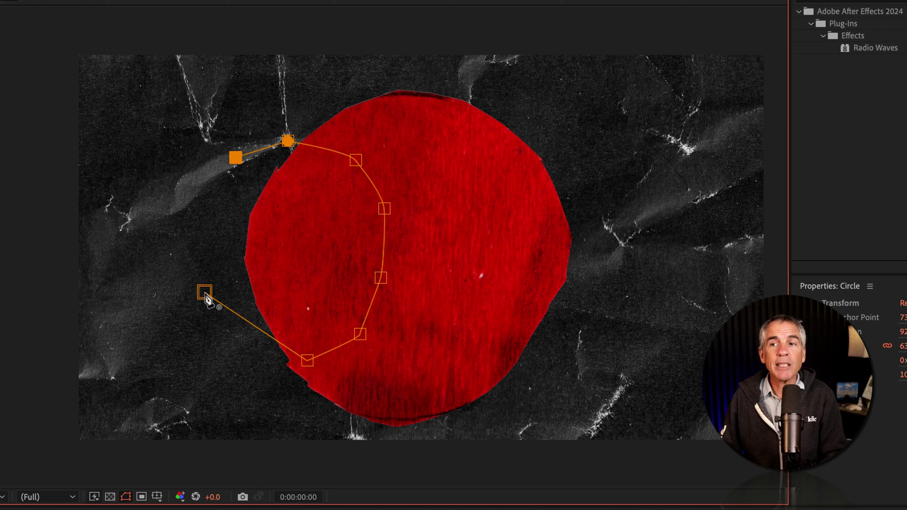
left_click(204, 293)
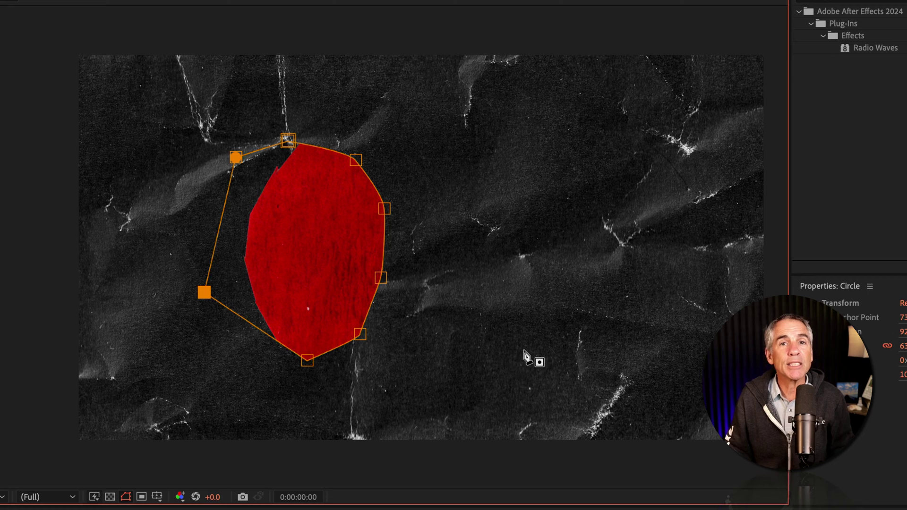
Draw a mask to the right of the circle, then undo it and its stray point.
left_click(567, 185)
left_click(518, 270)
left_click(612, 285)
left_click(642, 232)
left_click(629, 184)
left_click(567, 184)
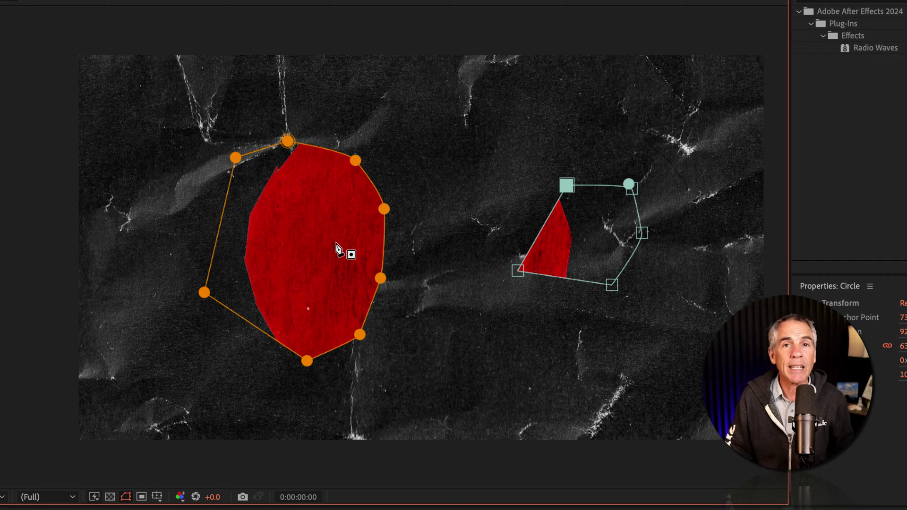
key("ctrl+z")
key("ctrl+z")
key("ctrl+z")
key("ctrl+z")
key("ctrl+z")
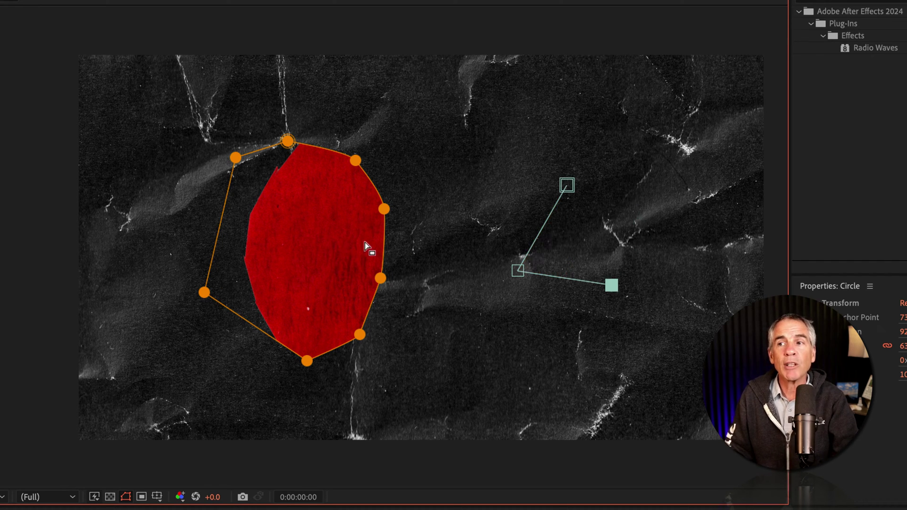
key("ctrl+z")
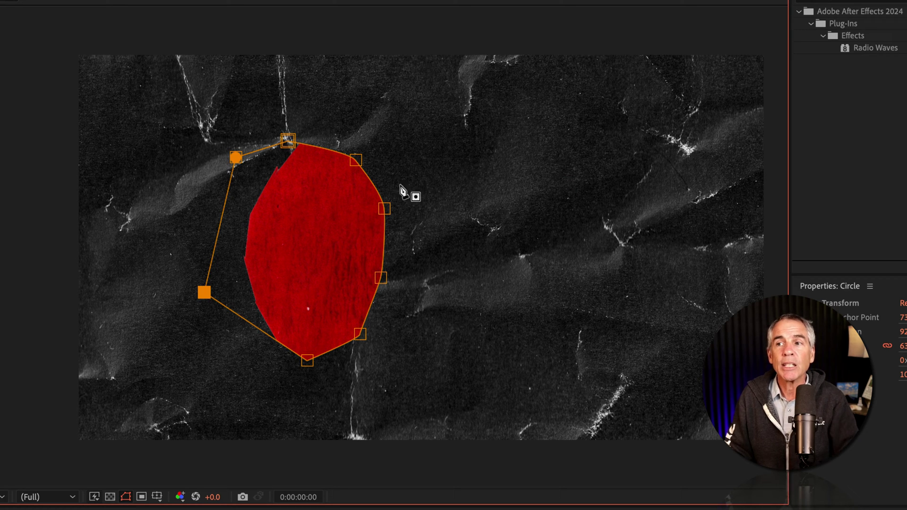
Draw a second closed mask around the centre of the canvas.
left_click(444, 211)
left_click(341, 257)
left_click(355, 341)
left_click(441, 378)
left_click(512, 333)
left_click(533, 263)
left_click(519, 221)
left_click(444, 211)
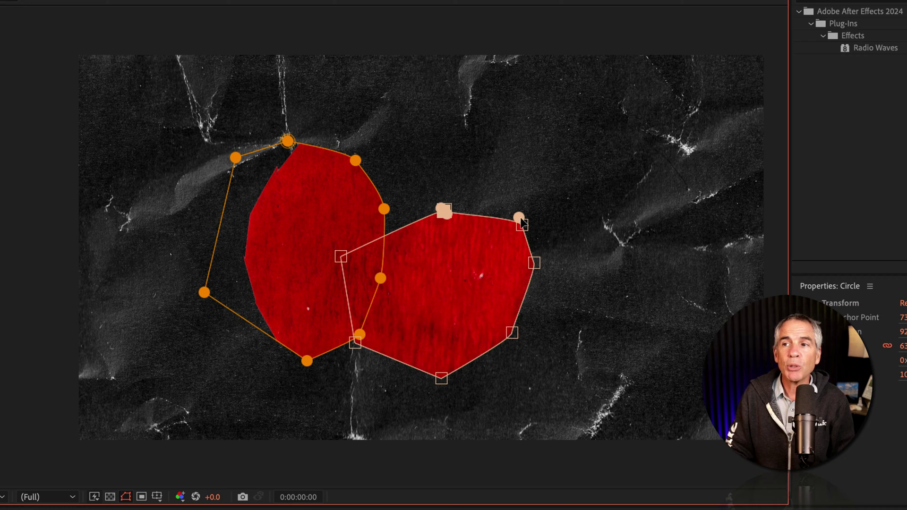
Draw a third closed mask with curved points across the top of the circle.
left_click(380, 83)
left_click(315, 169)
left_click(329, 268)
left_click(445, 292)
left_click(510, 245)
left_click(553, 163)
left_click_drag(498, 136, 482, 132)
left_click_drag(441, 122, 434, 115)
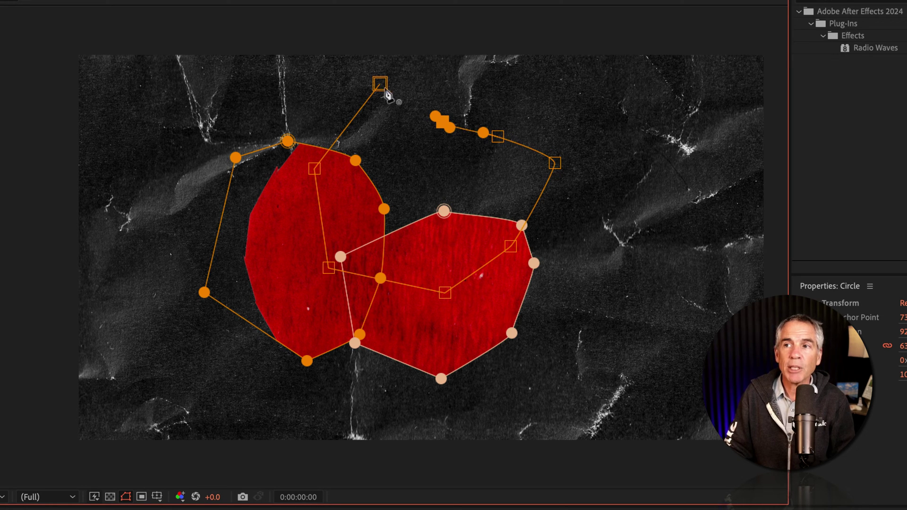
left_click(380, 84)
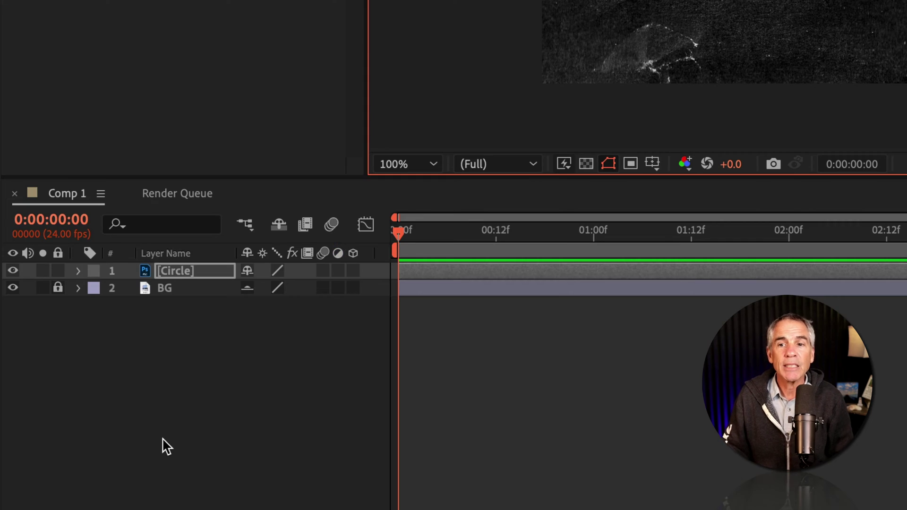
Expand the Circle layer's Masks group and select Mask 1 through Mask 3.
left_click(64, 349)
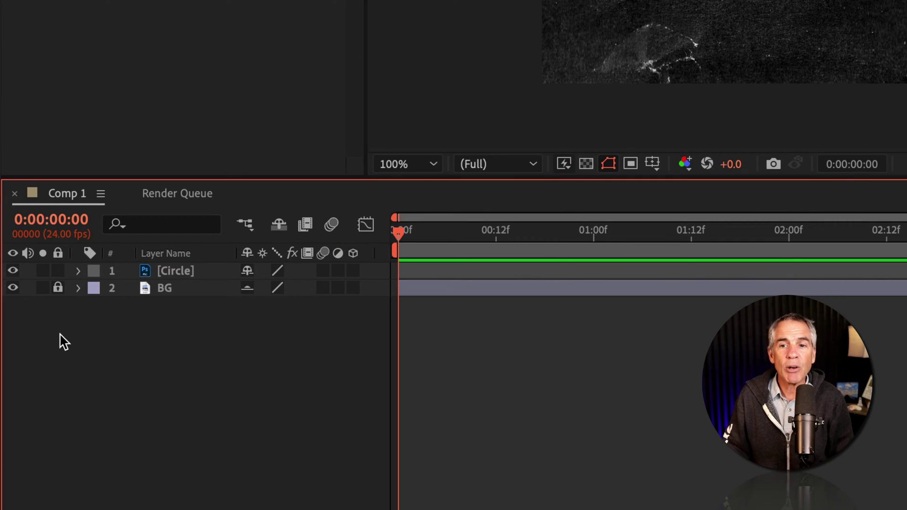
left_click(78, 271)
left_click(95, 289)
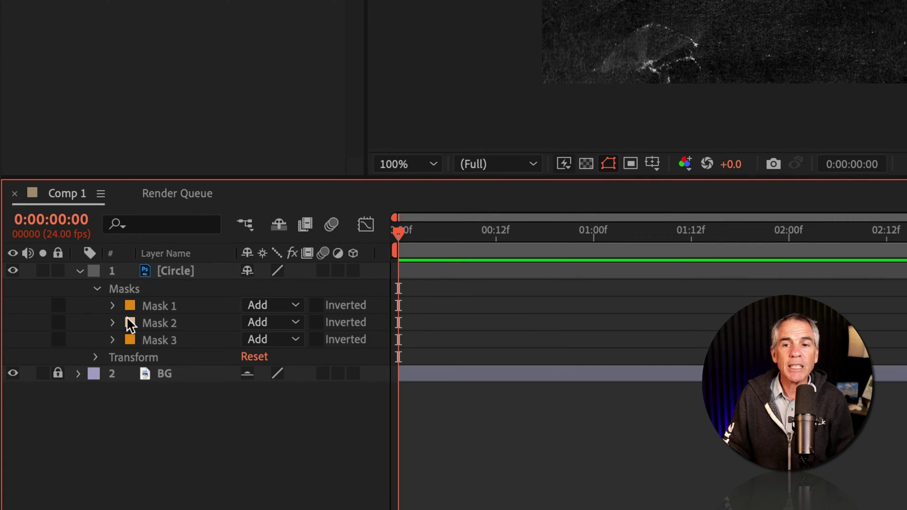
left_click(156, 306)
left_click(160, 340)
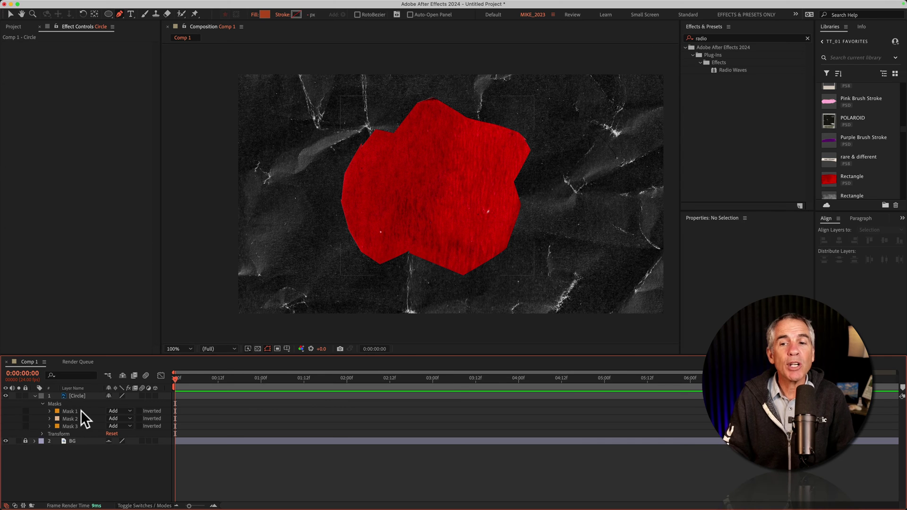
left_click(159, 305)
left_click(159, 323)
left_click(136, 376)
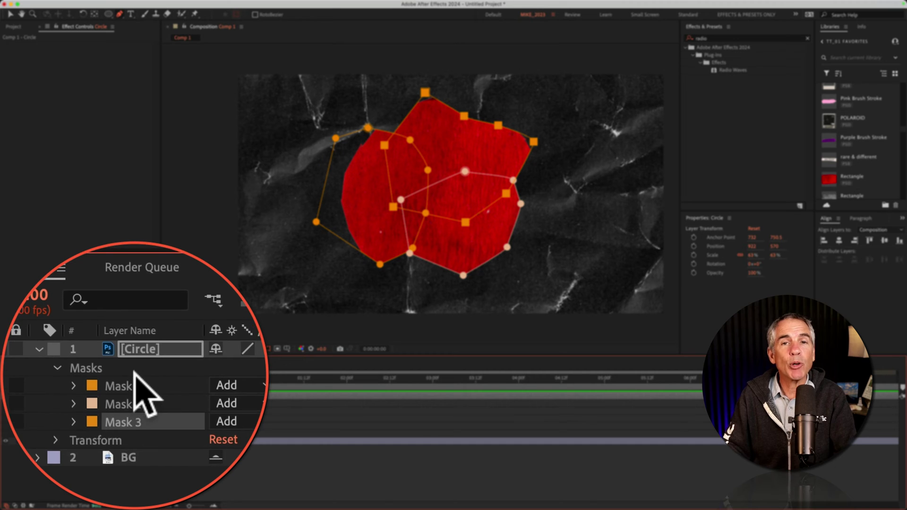
left_click(125, 349, "shift")
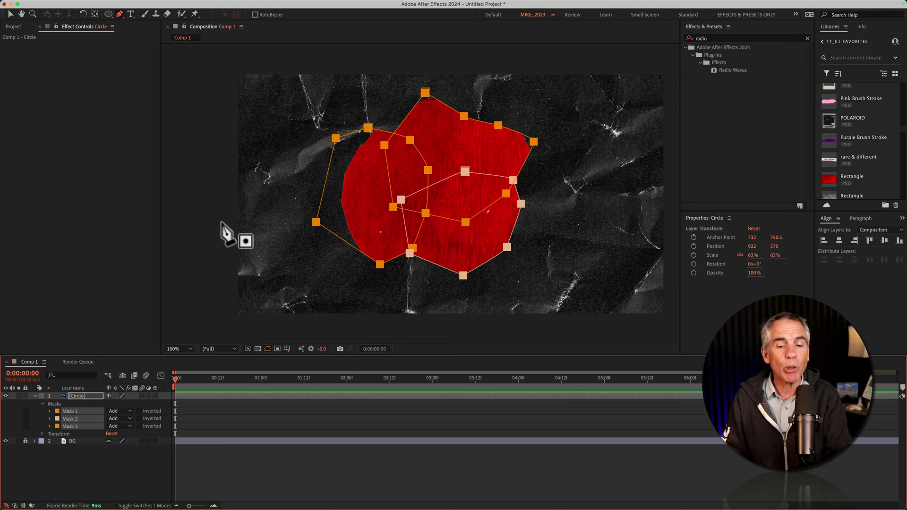
Copy the three selected masks with Cmd+C and Edit > Copy.
key("super")
key("super+c")
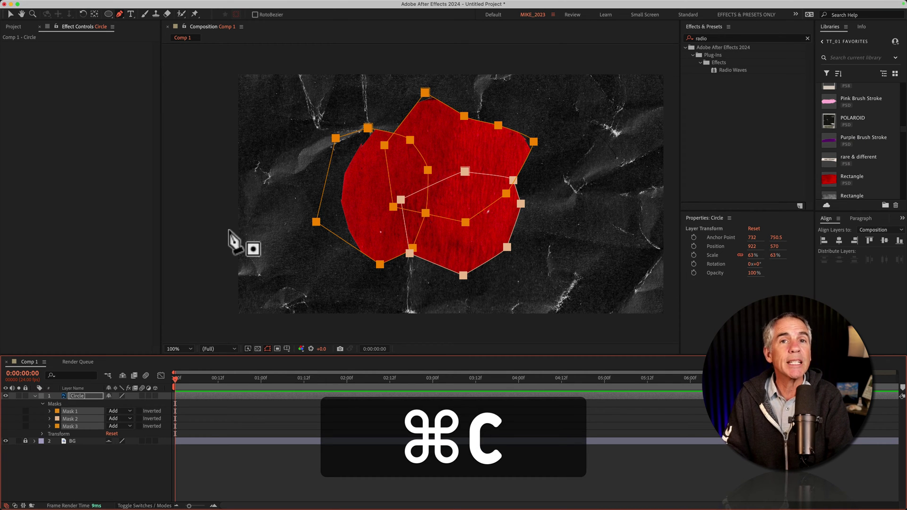
left_click(93, 5)
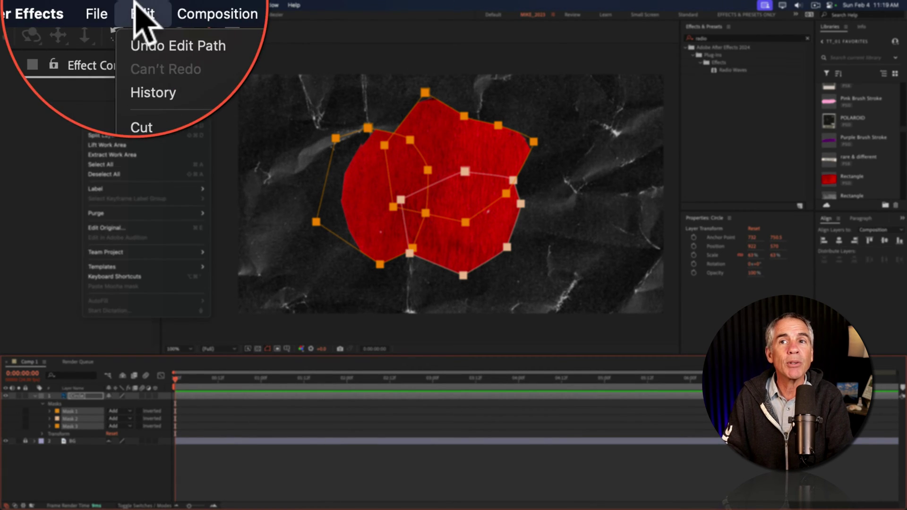
left_click(133, 132)
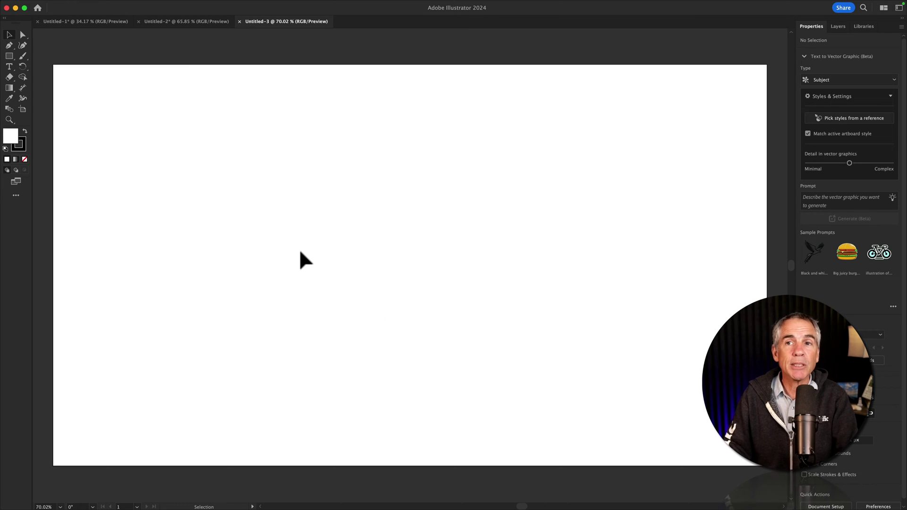
Paste the three copied mask paths onto the Illustrator artboard.
key("super")
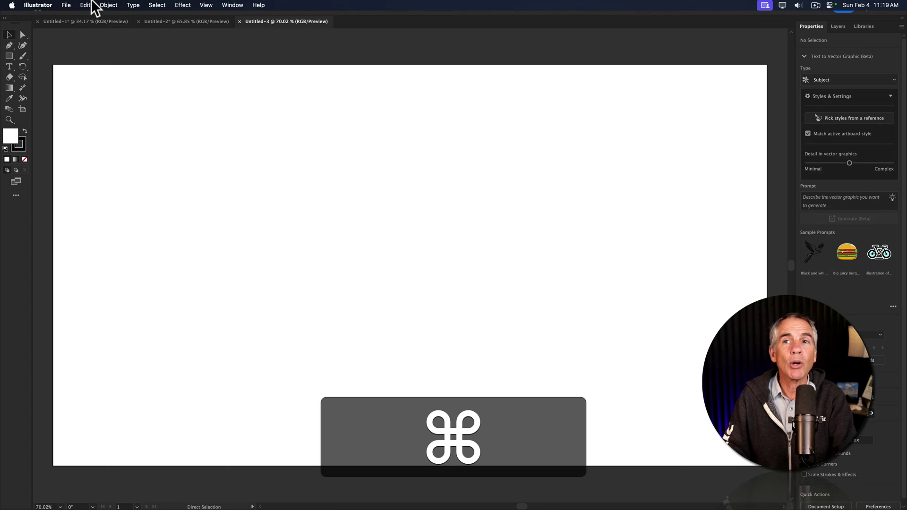
left_click(85, 5)
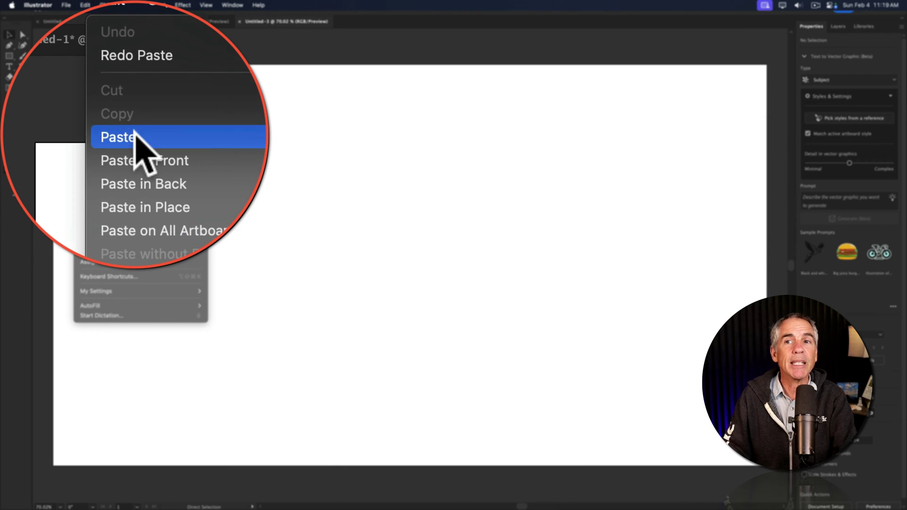
left_click(135, 134)
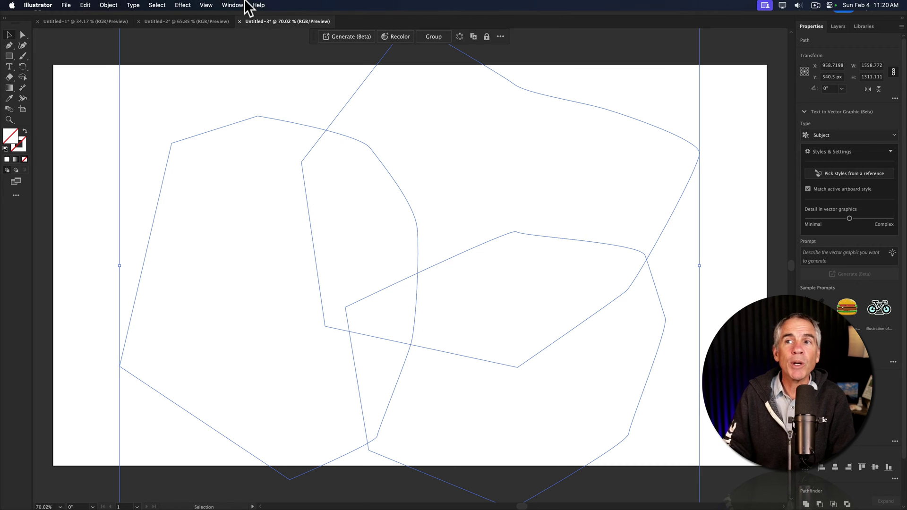
Unite the overlapping paths into one outline with Pathfinder and copy it.
left_click(239, 5)
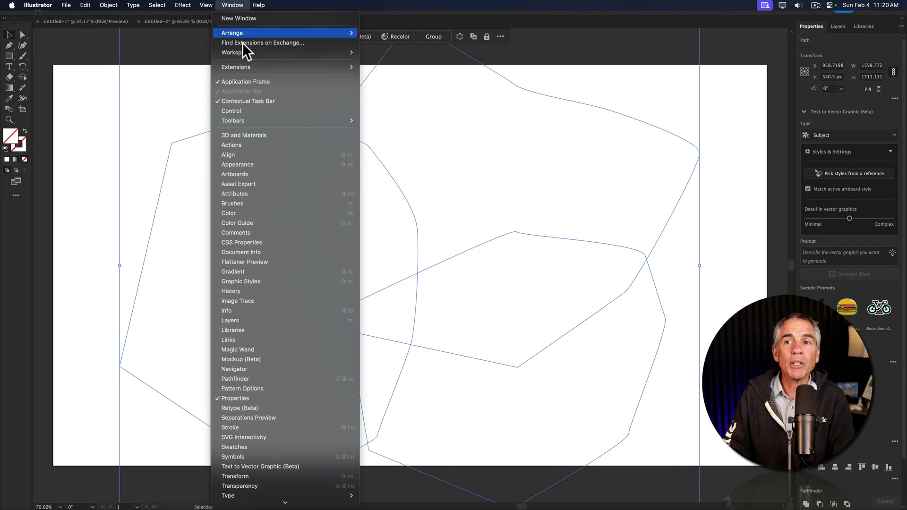
left_click(289, 378)
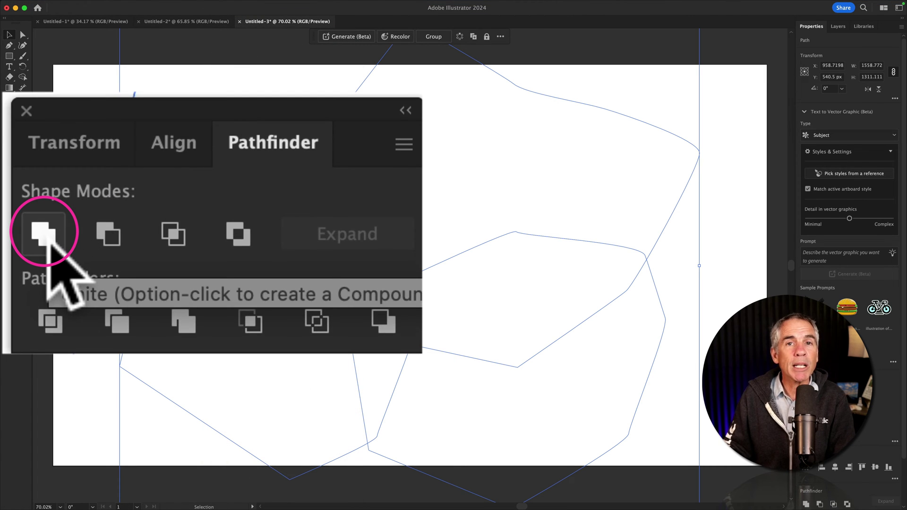
left_click(137, 226)
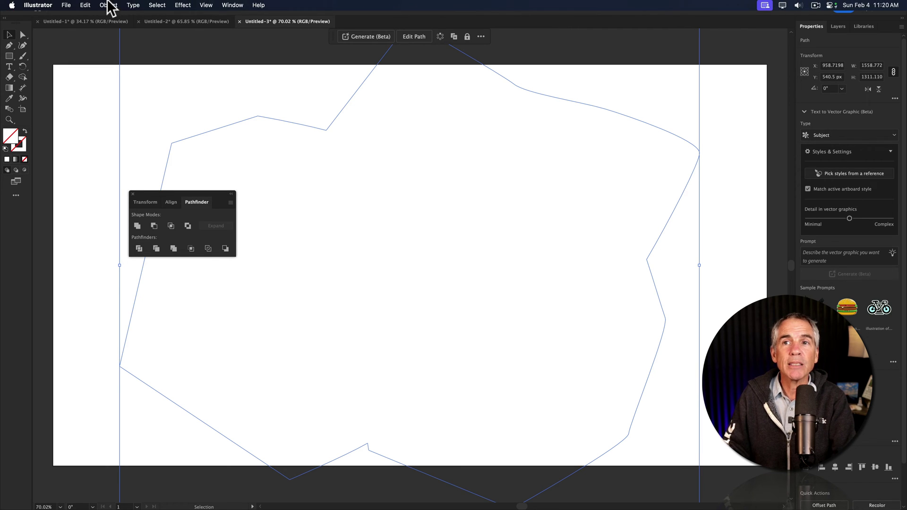
left_click(87, 6)
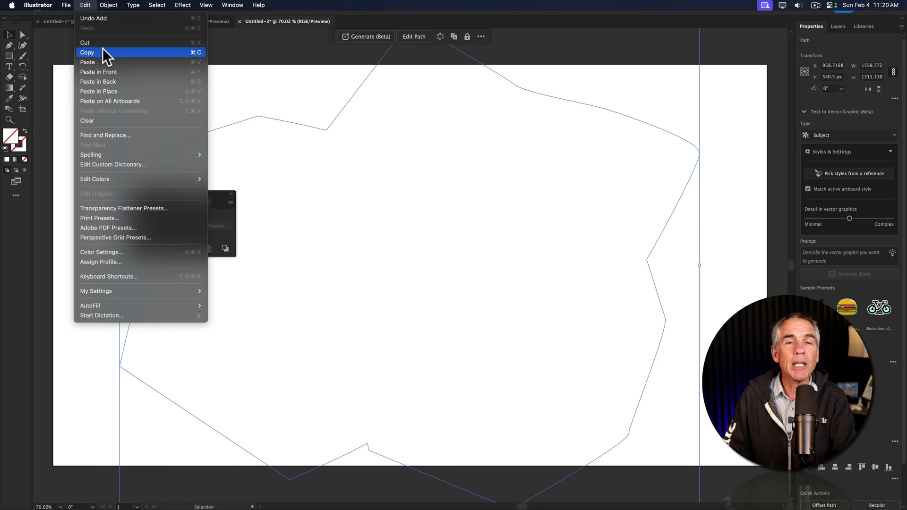
key("super+c")
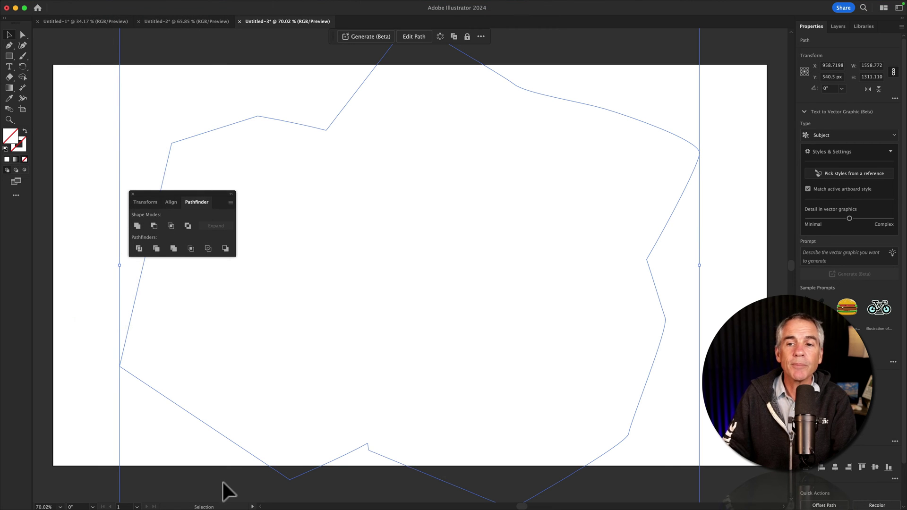
Back in After Effects, paste the merged Illustrator outline onto the Circle layer's mask.
left_click(201, 487)
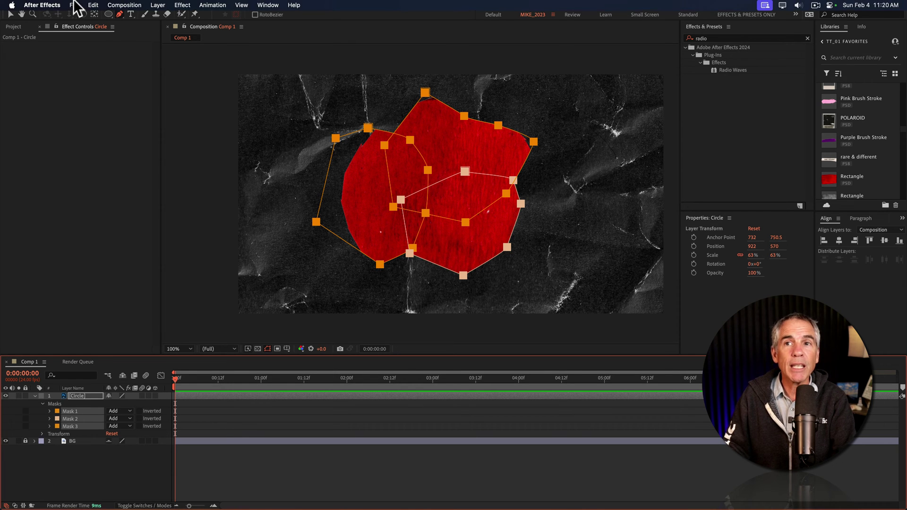
left_click(92, 4)
left_click(137, 137)
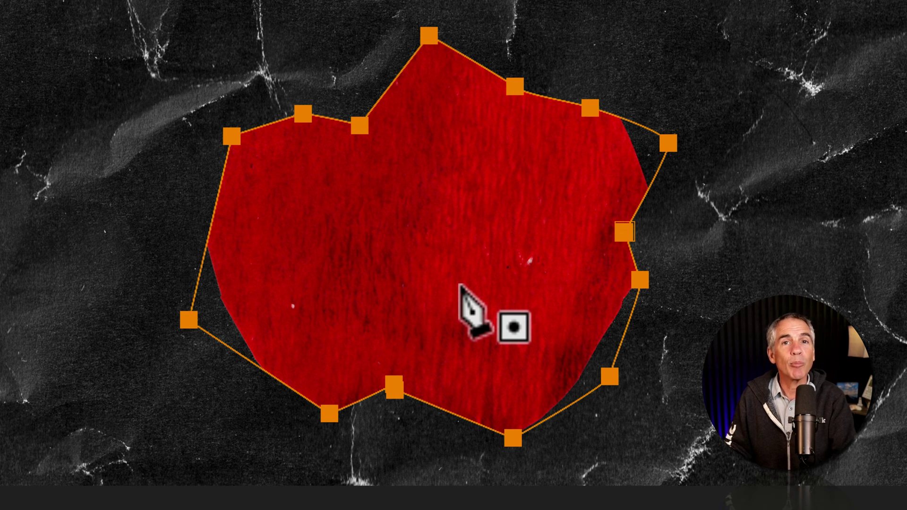
Select Mask 1, Mask 2 and Mask 3 in the timeline.
left_click(76, 424, "shift")
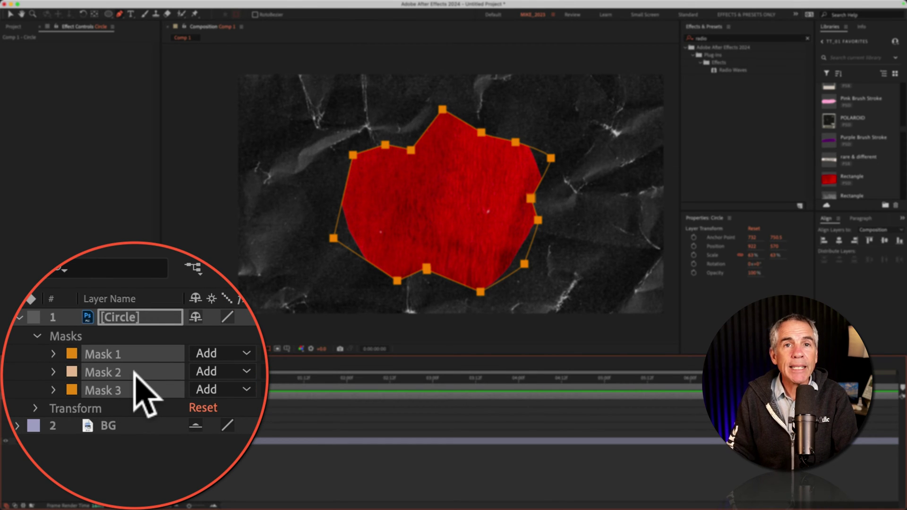
left_click(134, 370)
left_click(134, 373)
left_click(135, 374)
left_click(137, 376)
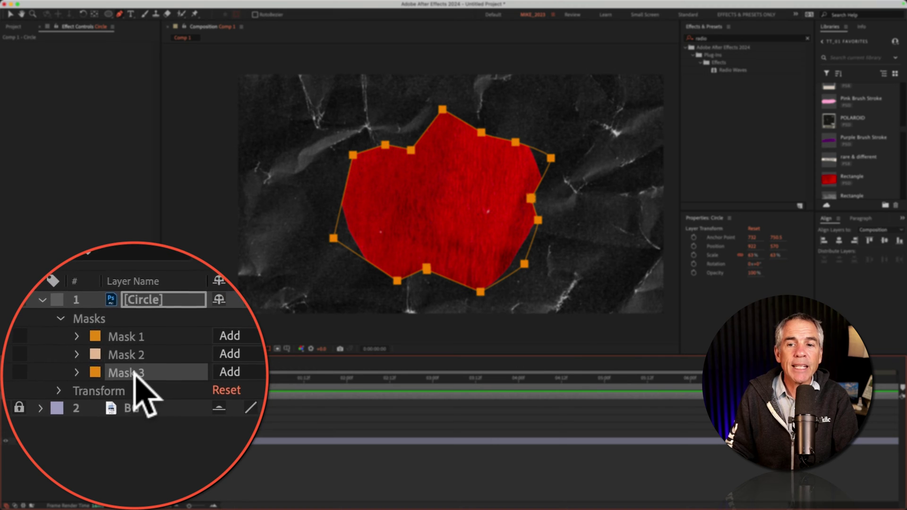
Delete Masks 2 and 3, then undo the deletion with Cmd+Z.
left_click(132, 348, "shift")
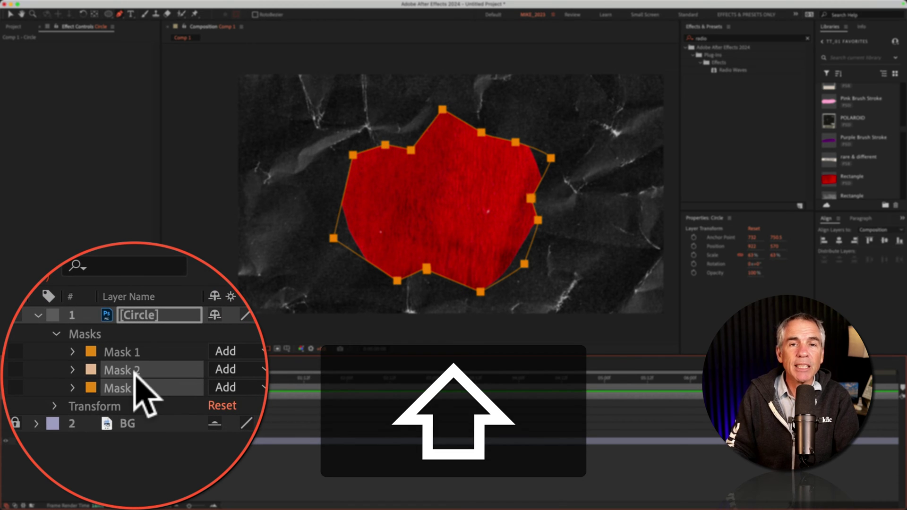
key("BackSpace")
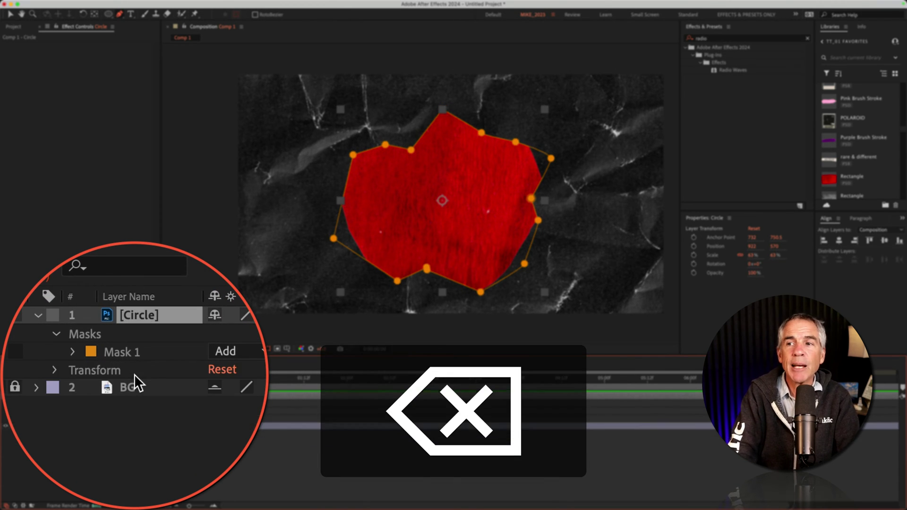
left_click(69, 411)
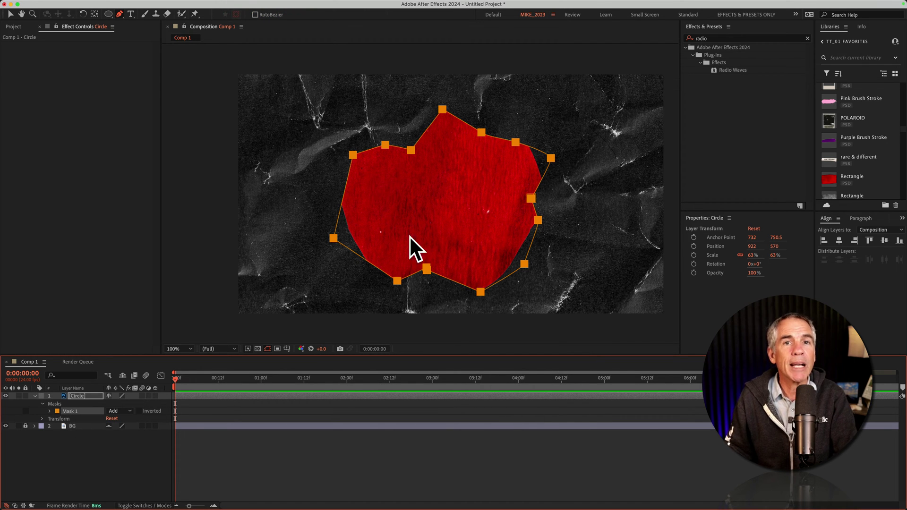
key("super+z")
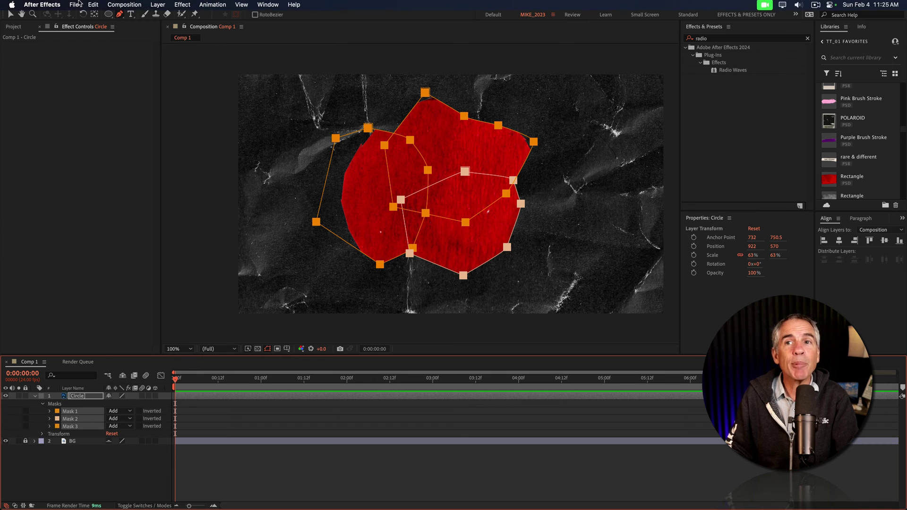
Copy the three Circle masks with Edit > Copy and switch to Photoshop.
left_click(93, 5)
left_click(111, 63)
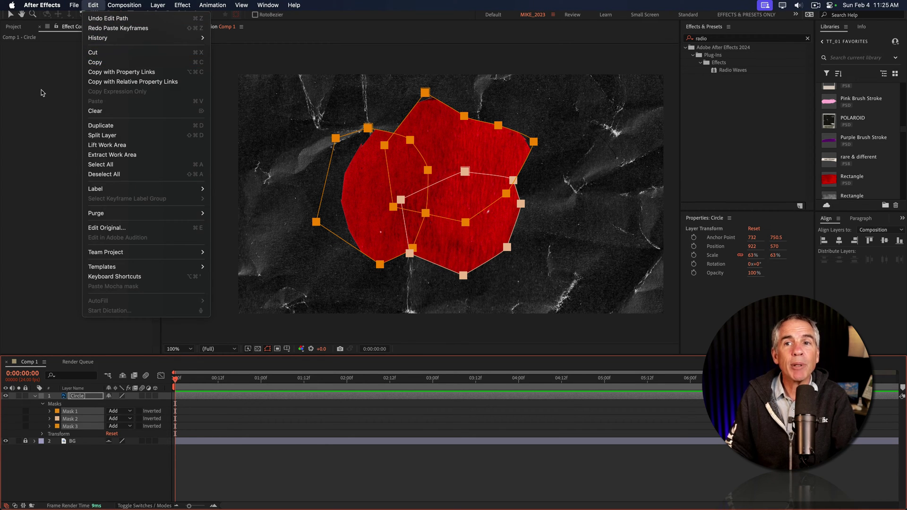
key("super+Tab")
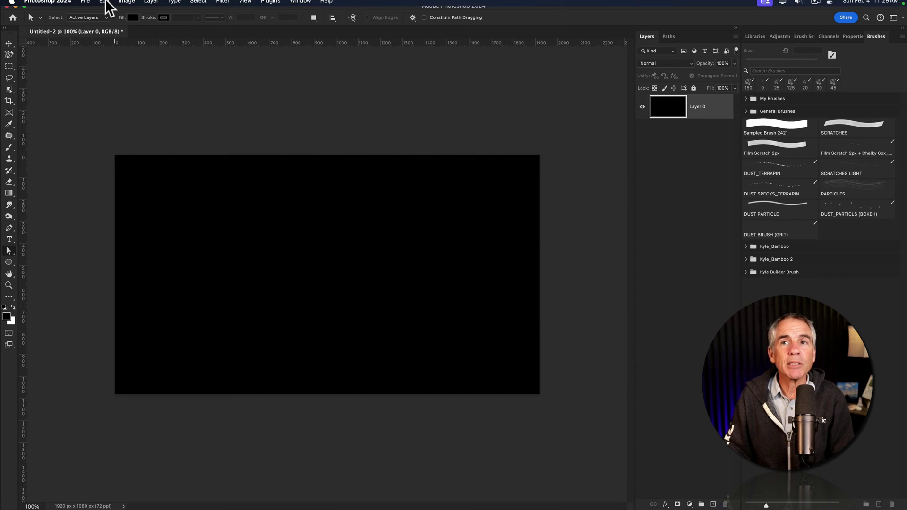
Paste the copied masks into the Untitled-2 document, choosing Path in the Paste dialog.
left_click(104, 5)
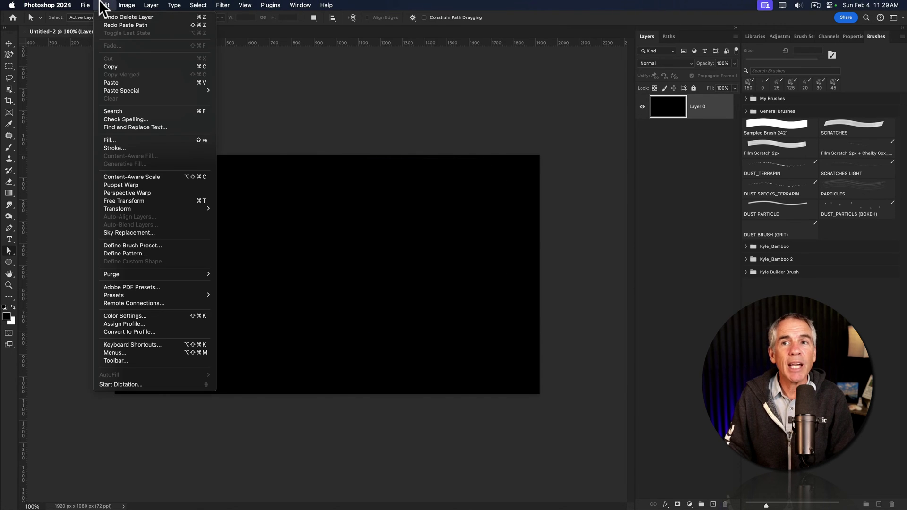
left_click(132, 82)
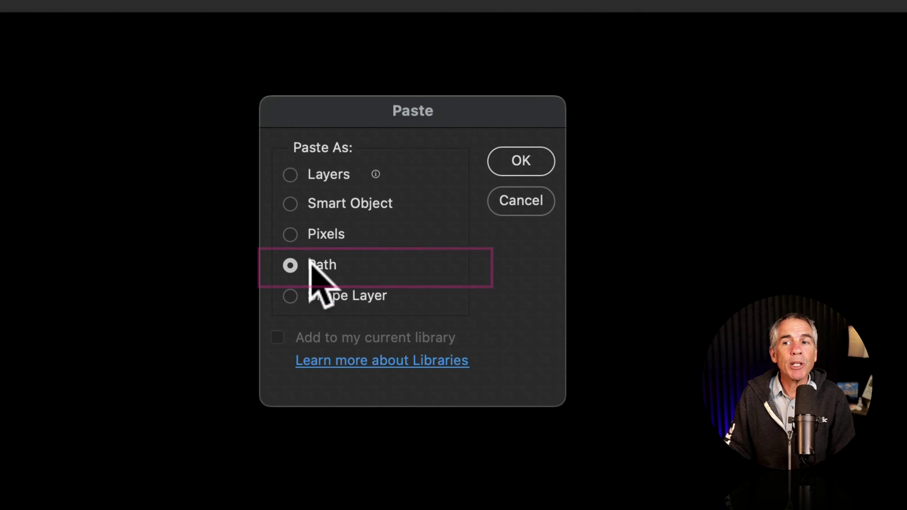
left_click(299, 270)
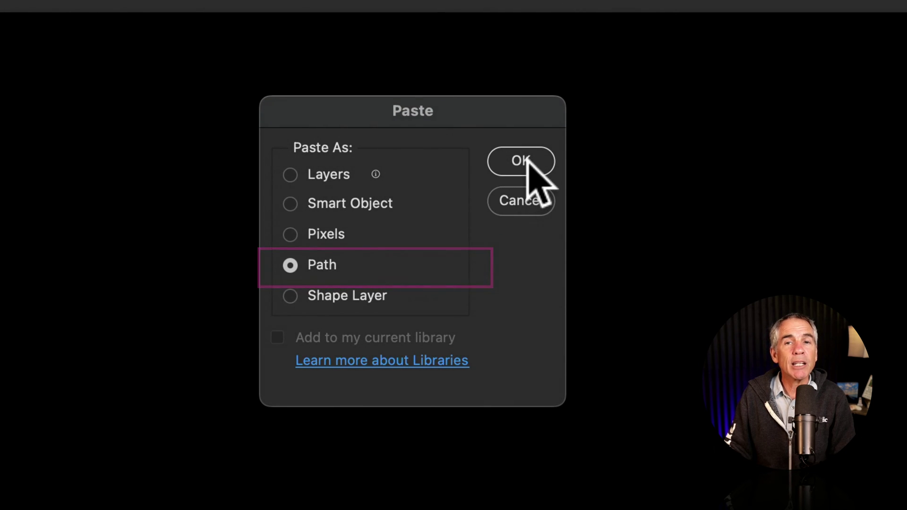
left_click(526, 167)
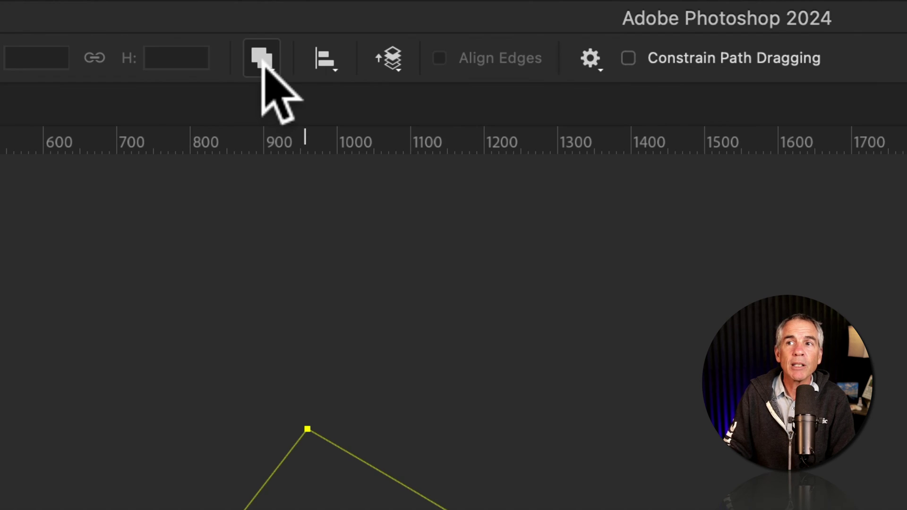
Merge the path's shape components into one outline, copy it, and return to After Effects.
left_click(314, 19)
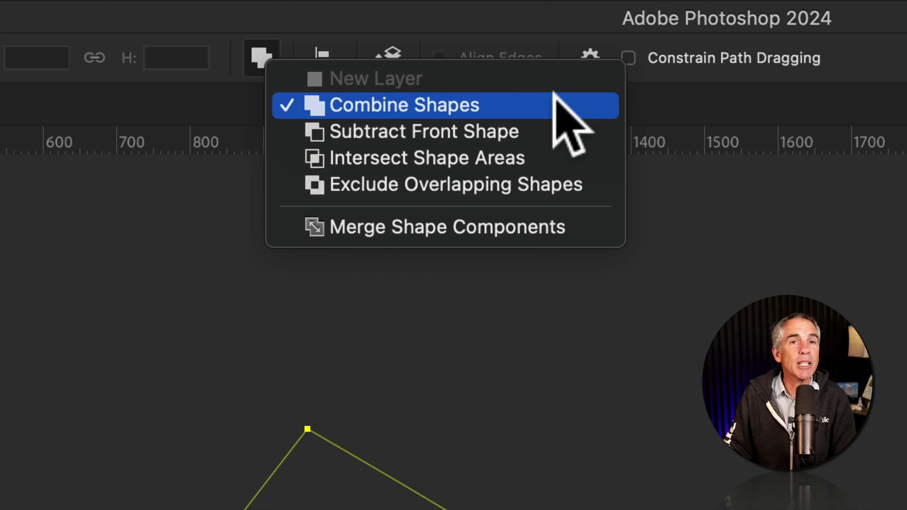
left_click(561, 230)
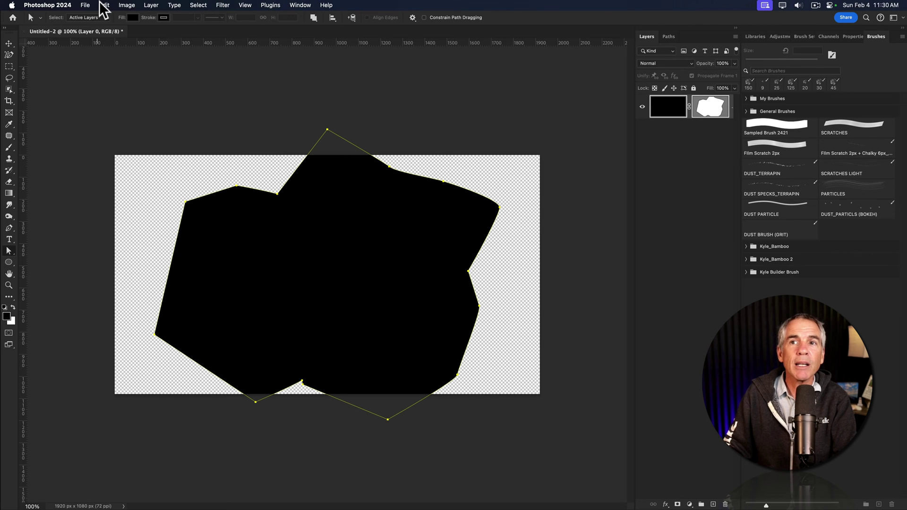
left_click(104, 5)
left_click(119, 66)
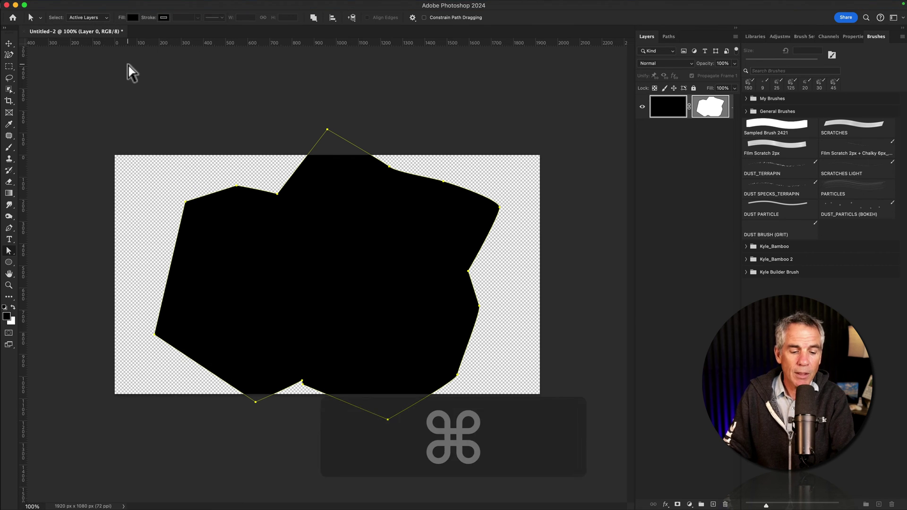
key("super+Tab")
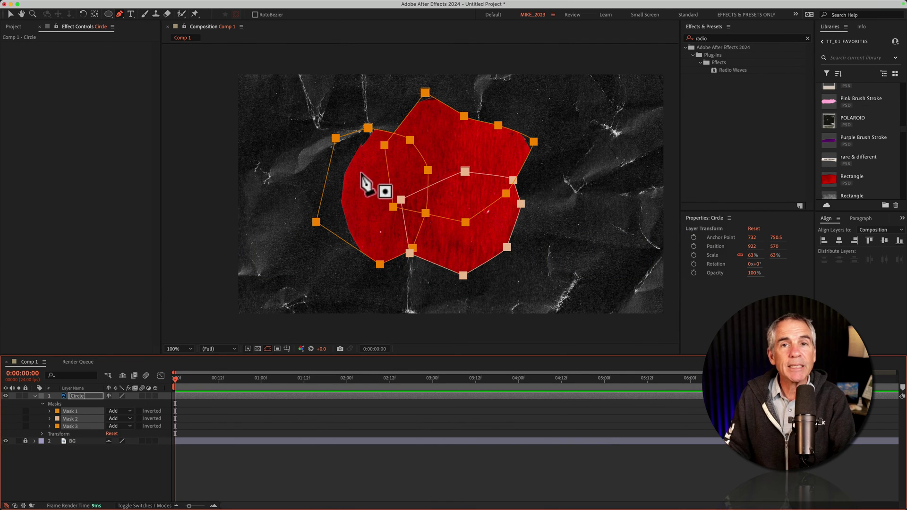
Paste the merged path onto the Circle layer, then select and delete Mask 2 and Mask 3.
key("super+v")
left_click(134, 387)
left_click(134, 406)
left_click(134, 375, "shift")
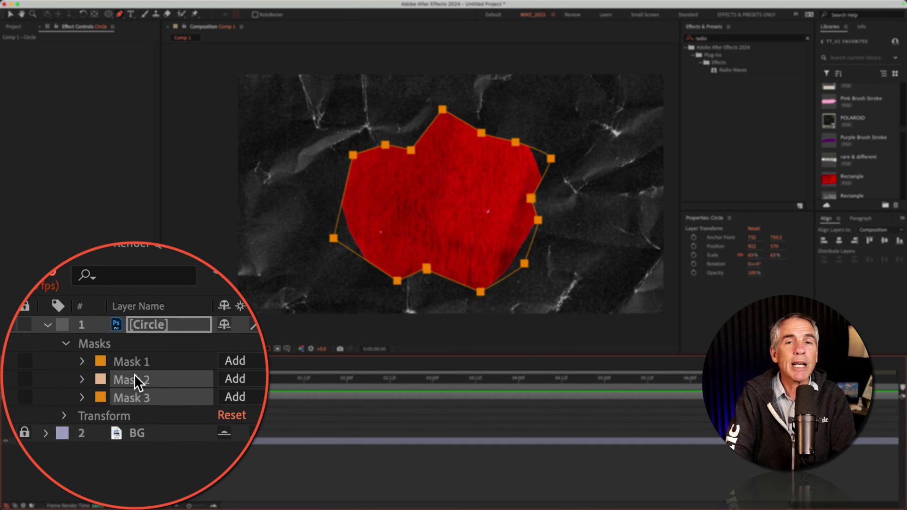
key("Delete")
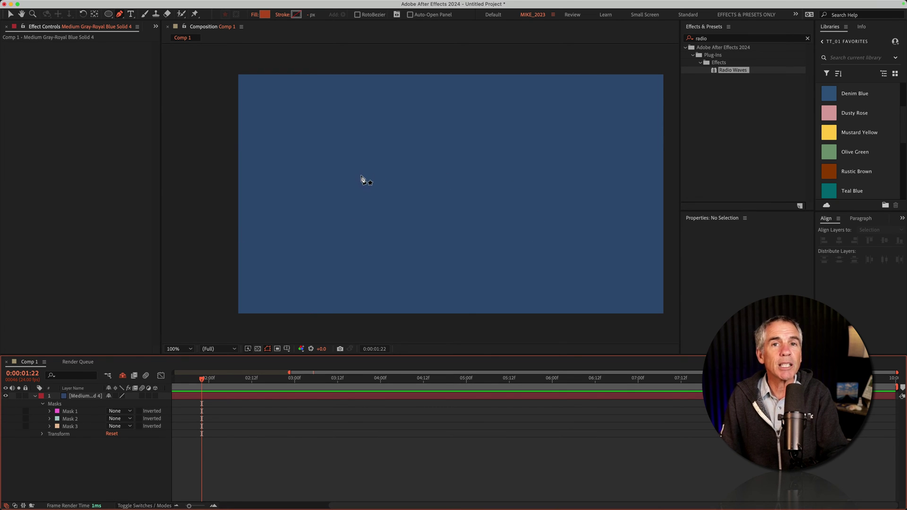
Select the blue solid layer to reveal its three Add masks merged into one shape.
left_click(78, 395)
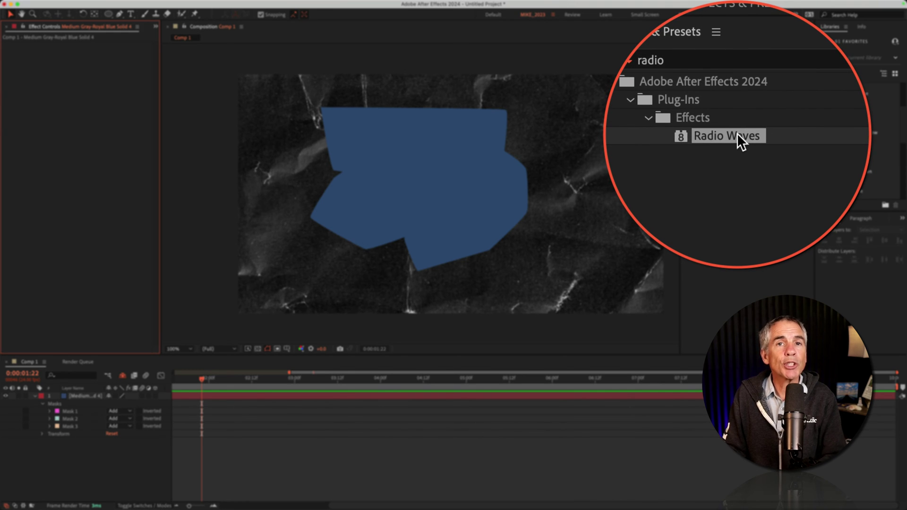
Apply Radio Waves to the blue solid, set Wave Type to Mask, and follow Mask 2.
left_click_drag(735, 133, 92, 396)
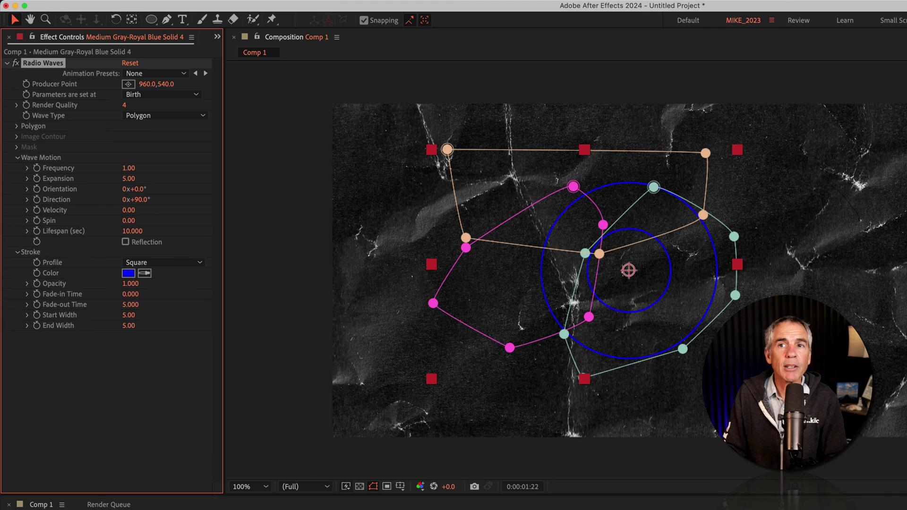
left_click(142, 118)
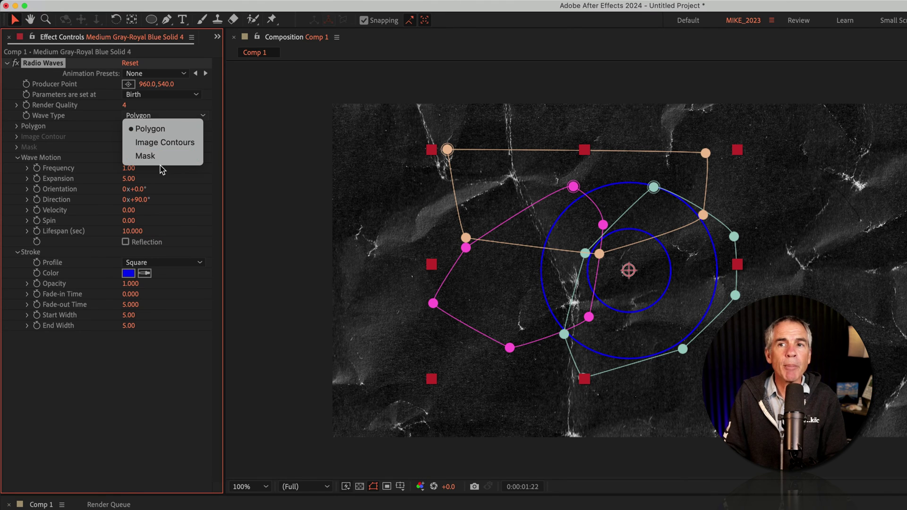
left_click(147, 156)
left_click(163, 158)
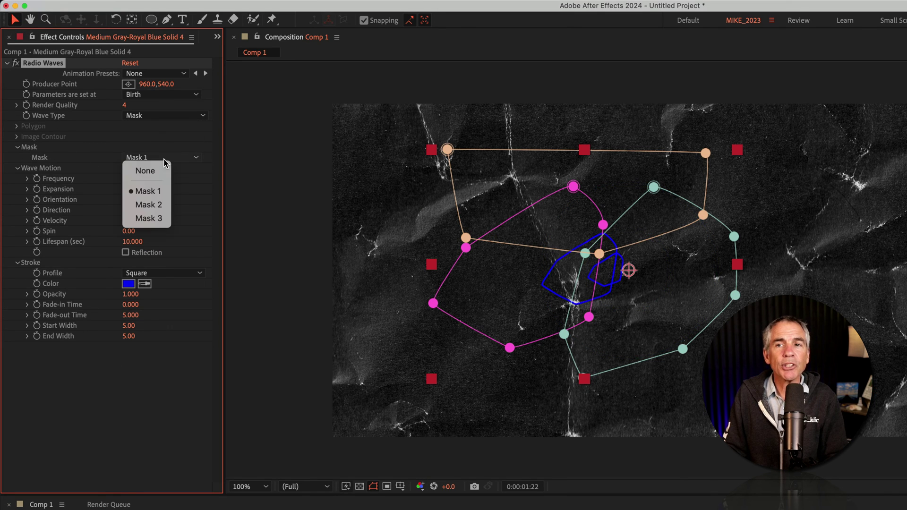
left_click(149, 206)
Try Mask 3 as the wave source, then select all three masks and copy them.
left_click(167, 163)
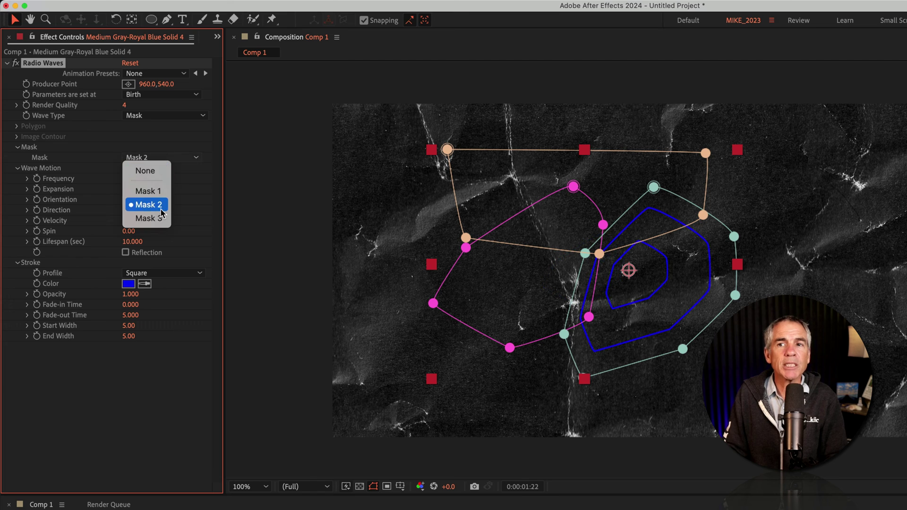
left_click(149, 218)
left_click(166, 160)
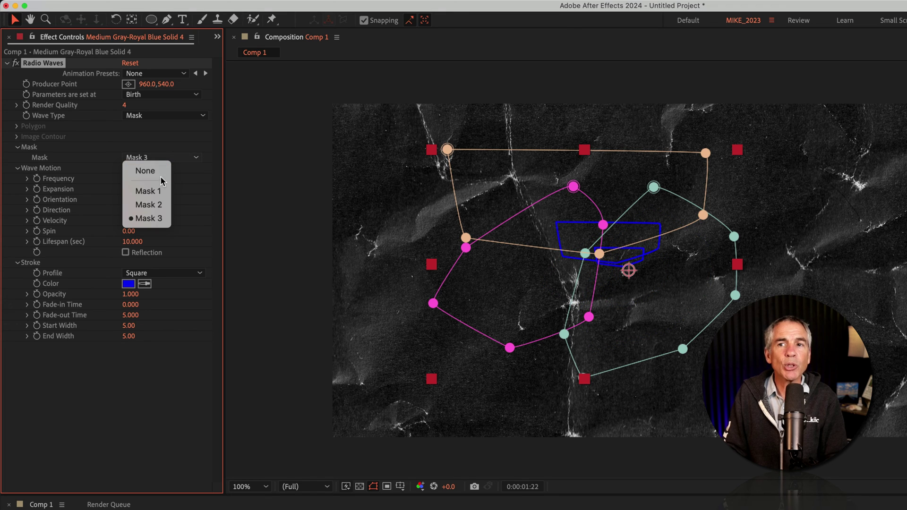
left_click(56, 141)
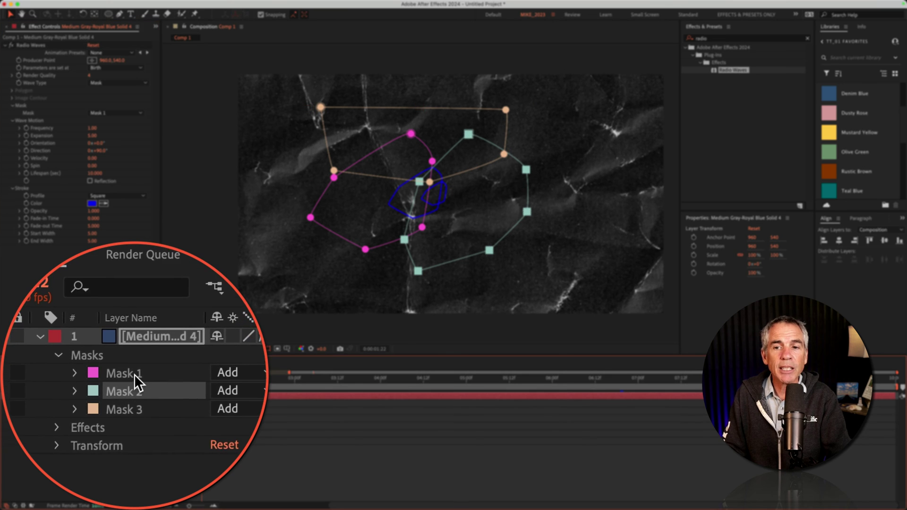
left_click(134, 374, "shift")
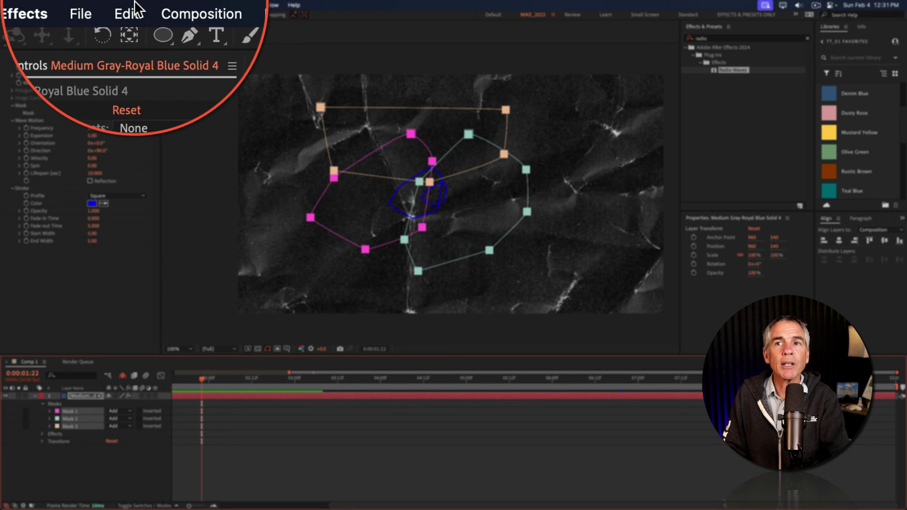
left_click(93, 5)
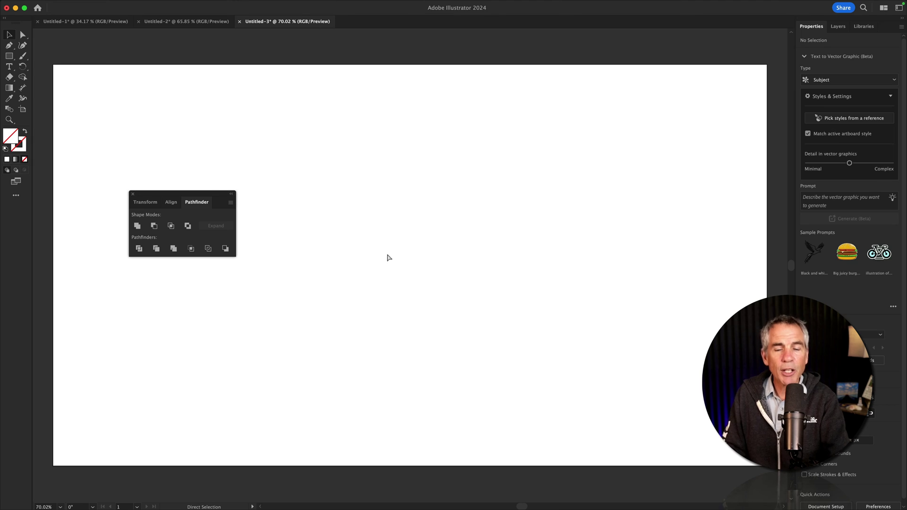
Paste the three mask paths into Illustrator and unite them with Pathfinder.
key("super+v")
key("v")
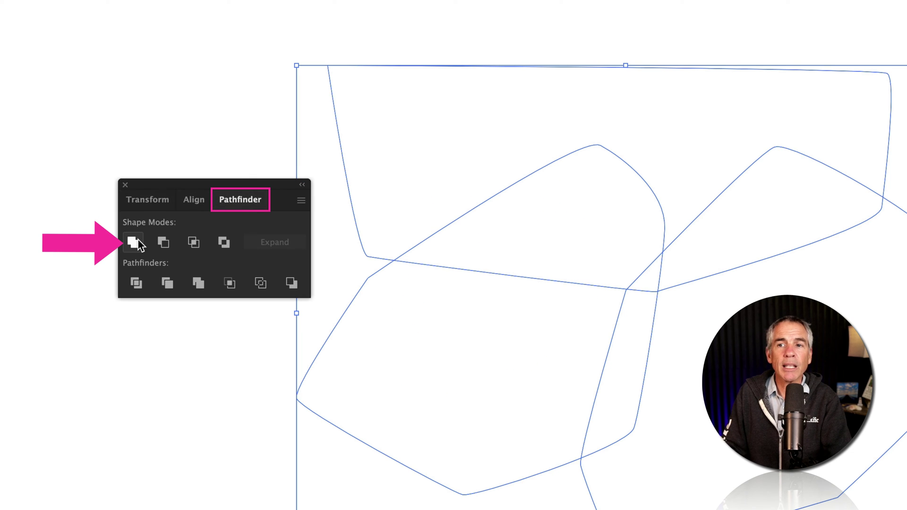
left_click(139, 241)
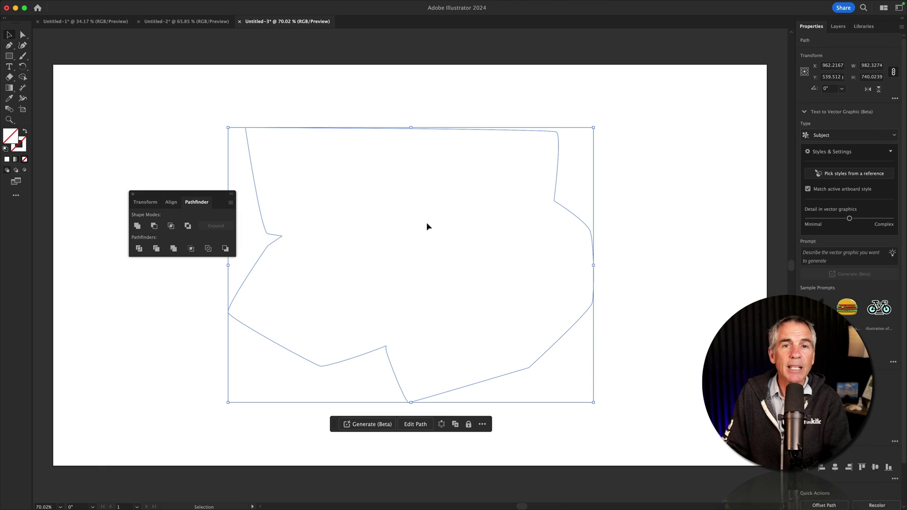
Copy the merged outline and paste it into After Effects as a mask.
left_click(85, 4)
left_click(113, 53)
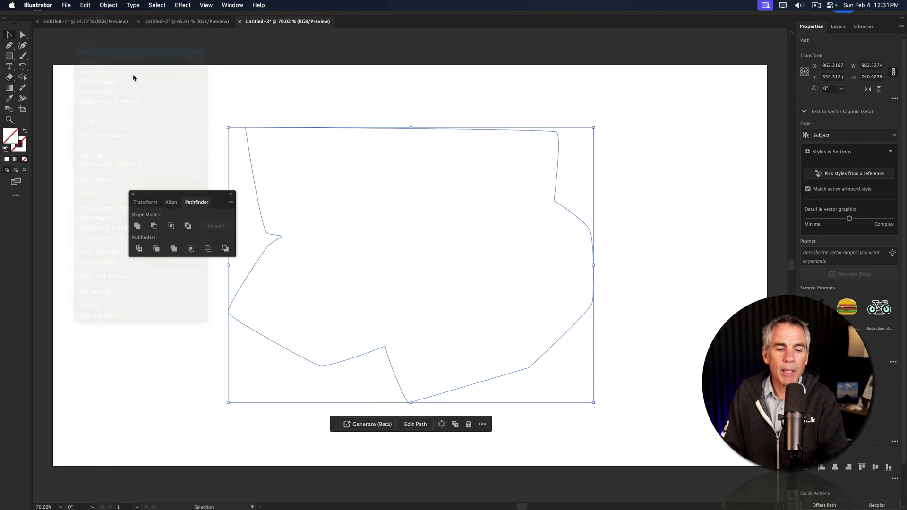
key("super+Tab")
key("super+Tab")
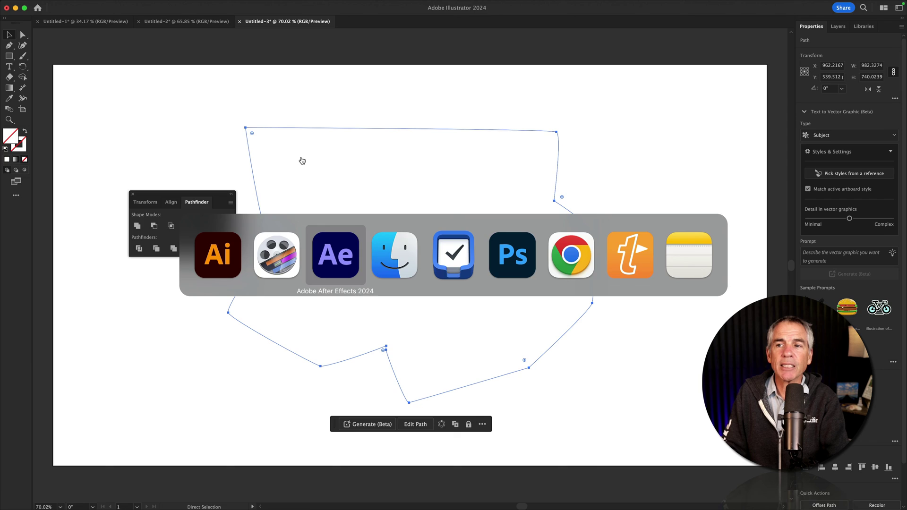
key("super+v")
Delete Mask 2 and Mask 3, keeping merged Mask 1, and preview the yellow waves.
key("space")
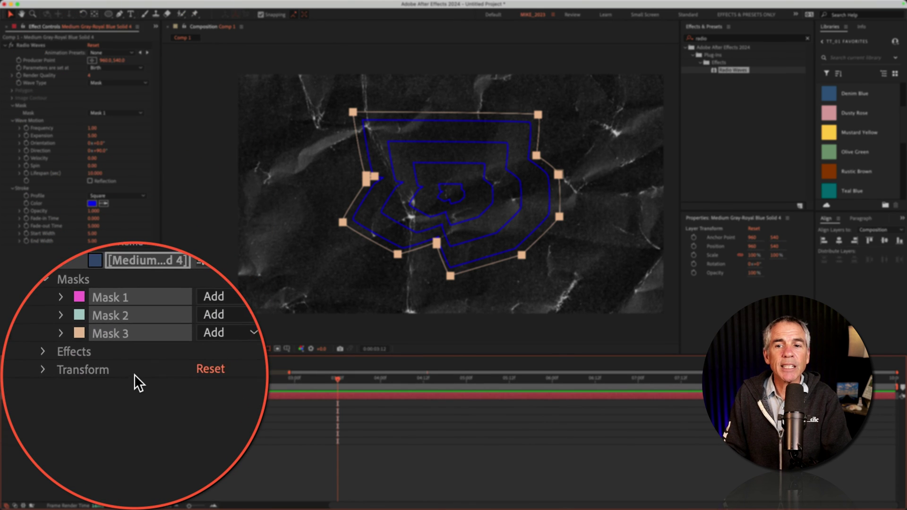
left_click(134, 374)
left_click(134, 374, "shift")
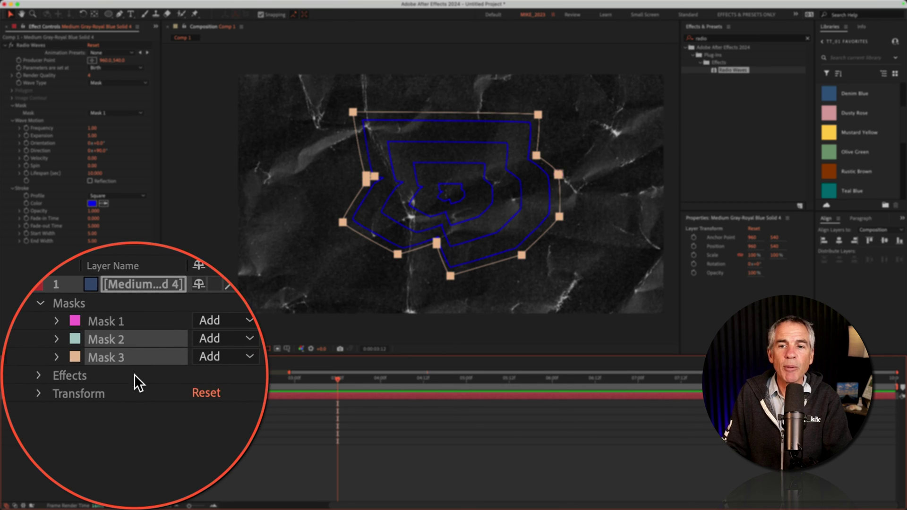
key("Delete")
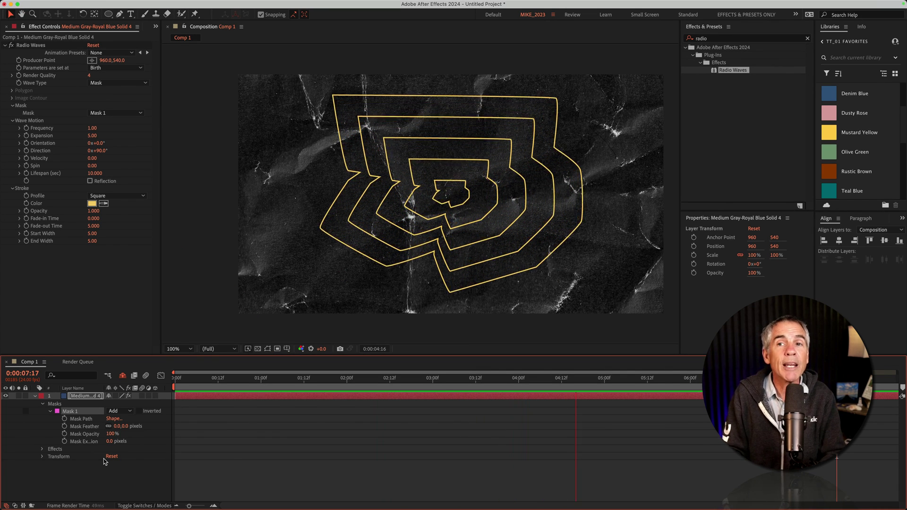
left_click(88, 420)
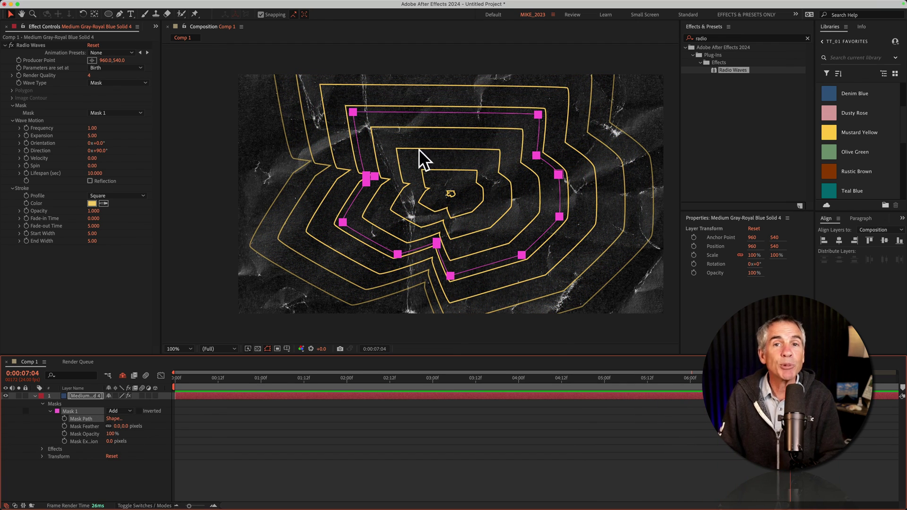
key("space")
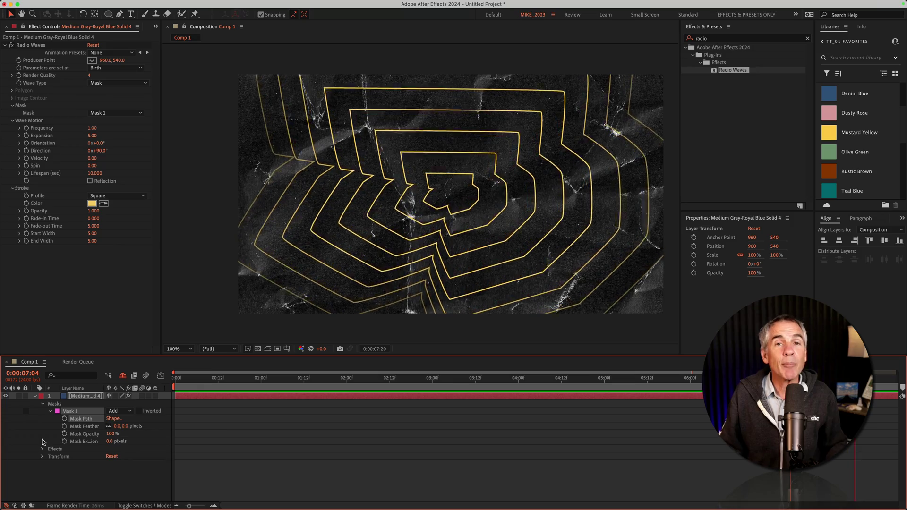